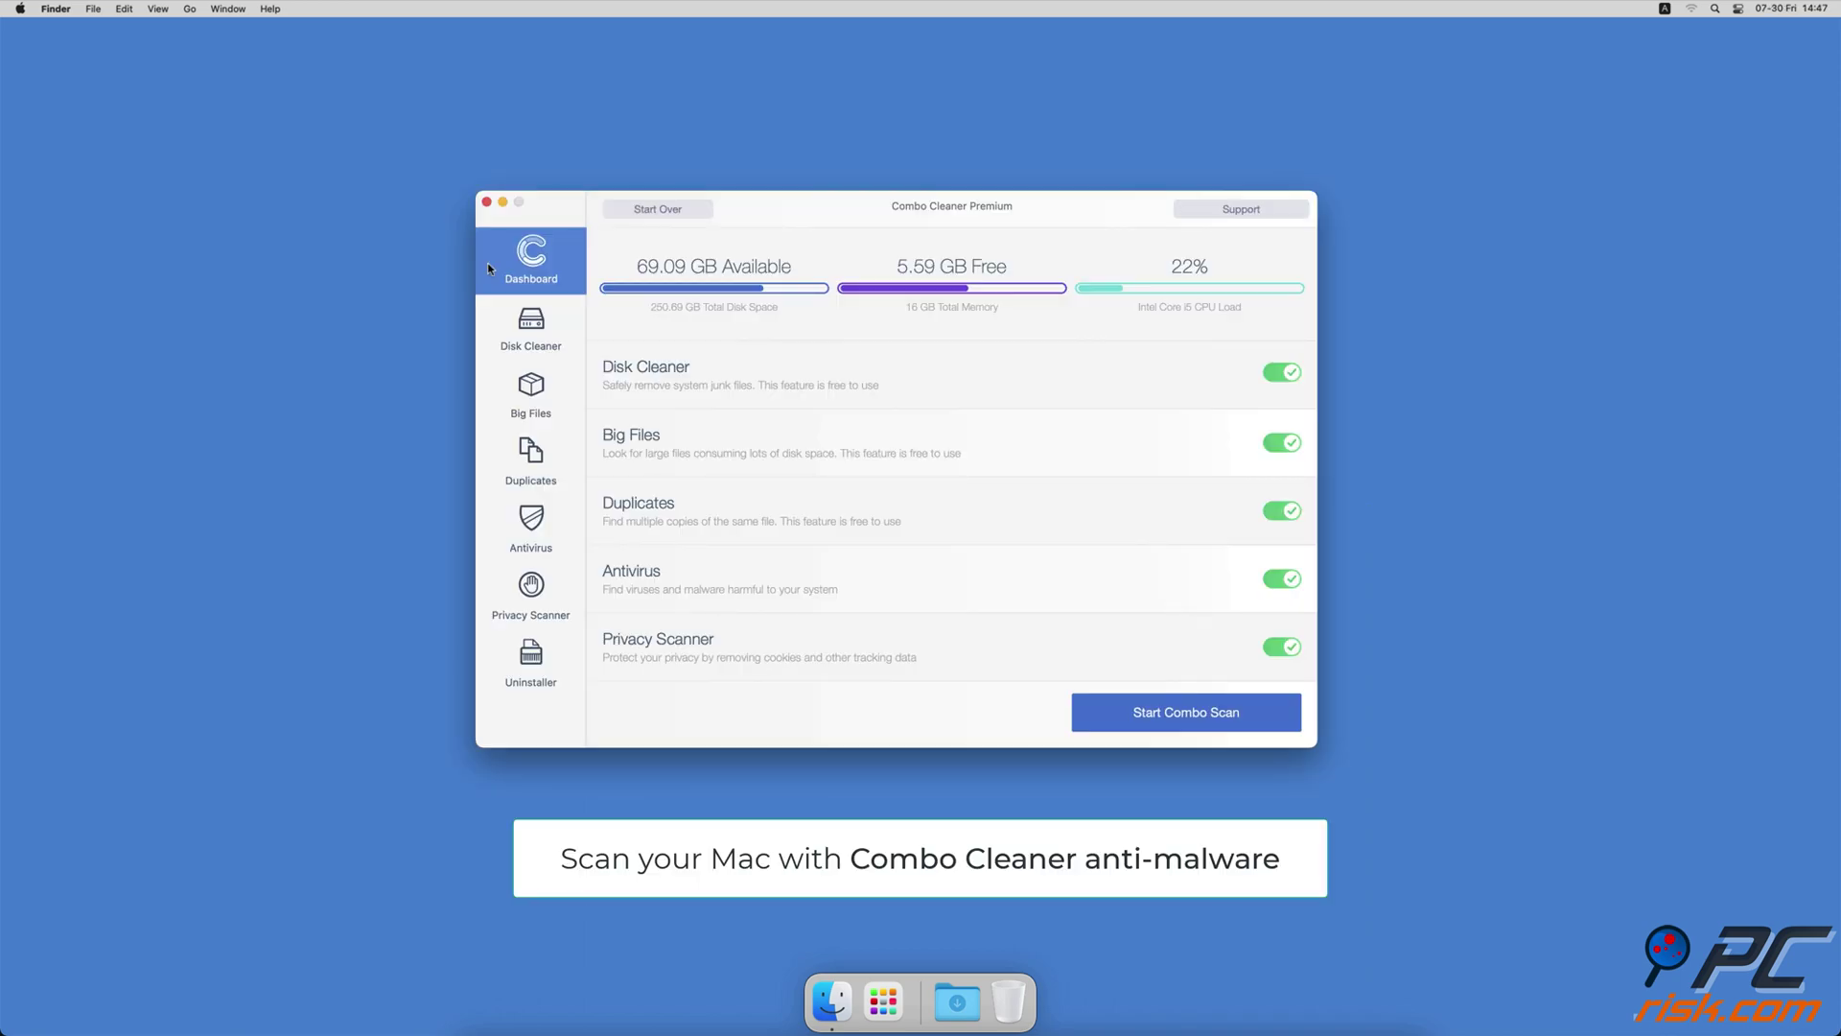
Run a Full Scan from Combo Cleaner's Antivirus page
click(487, 527)
click(953, 341)
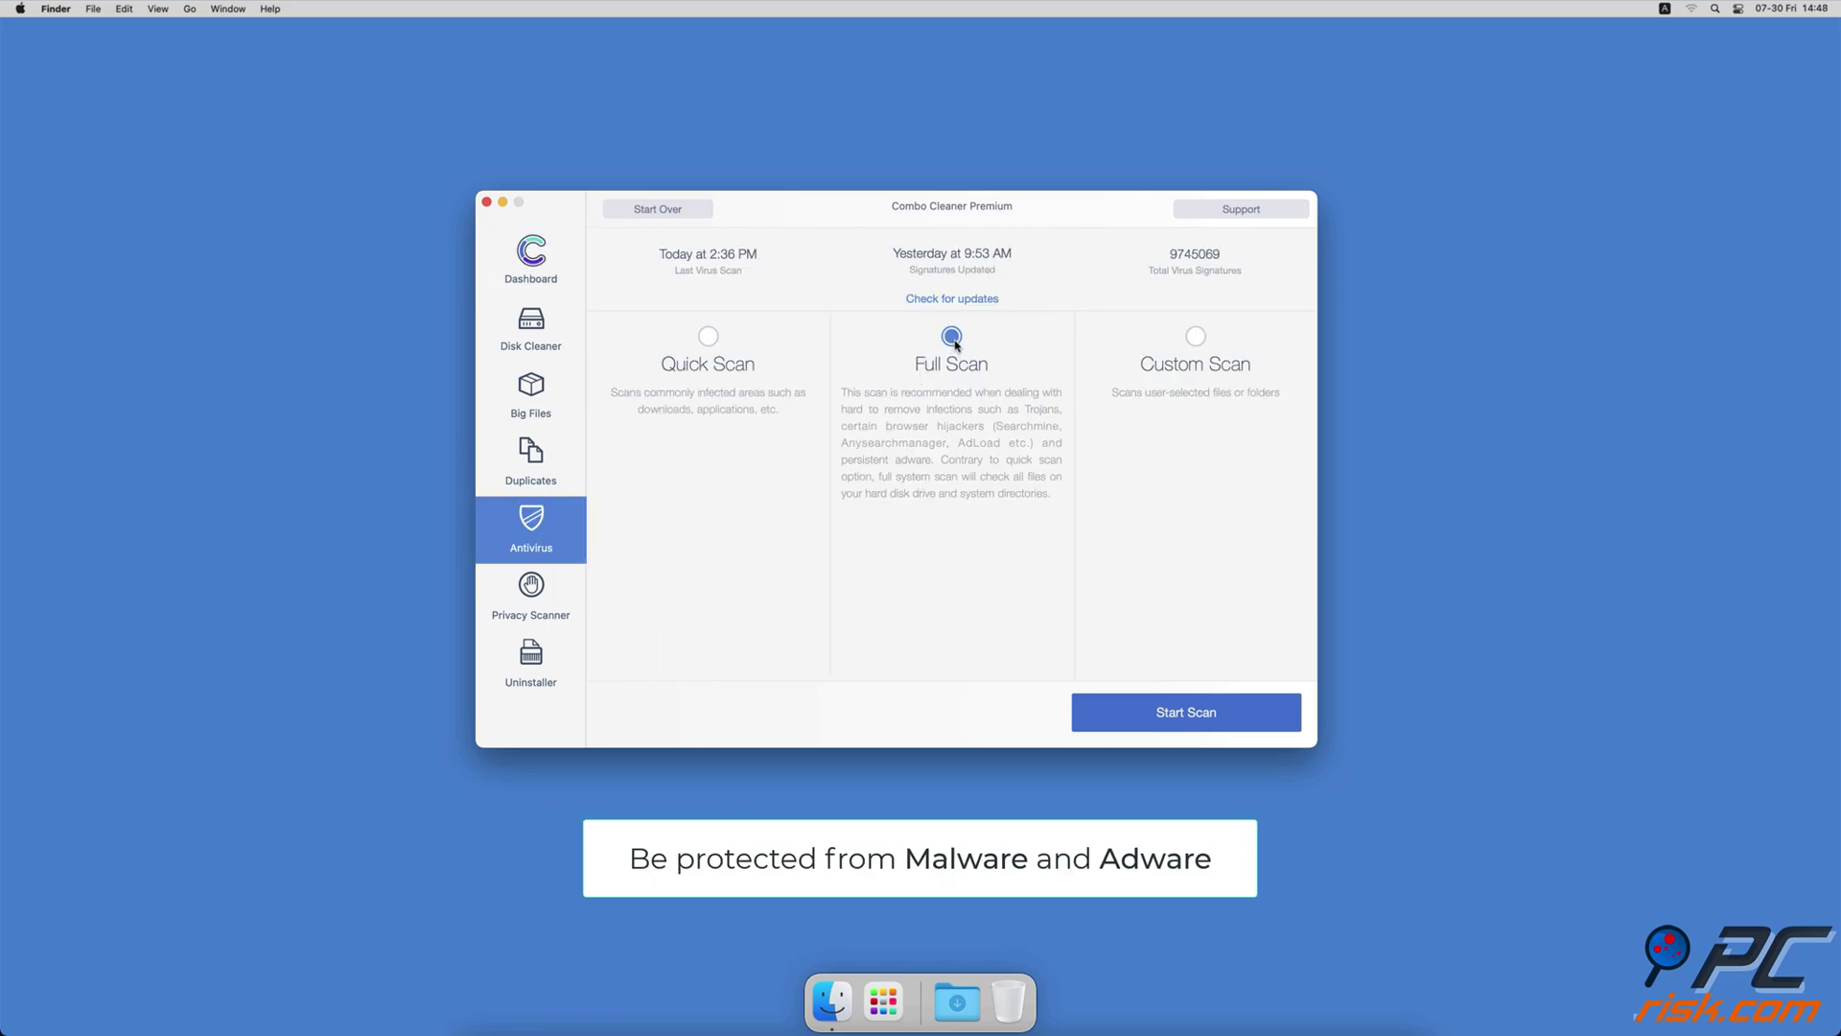
click(1115, 713)
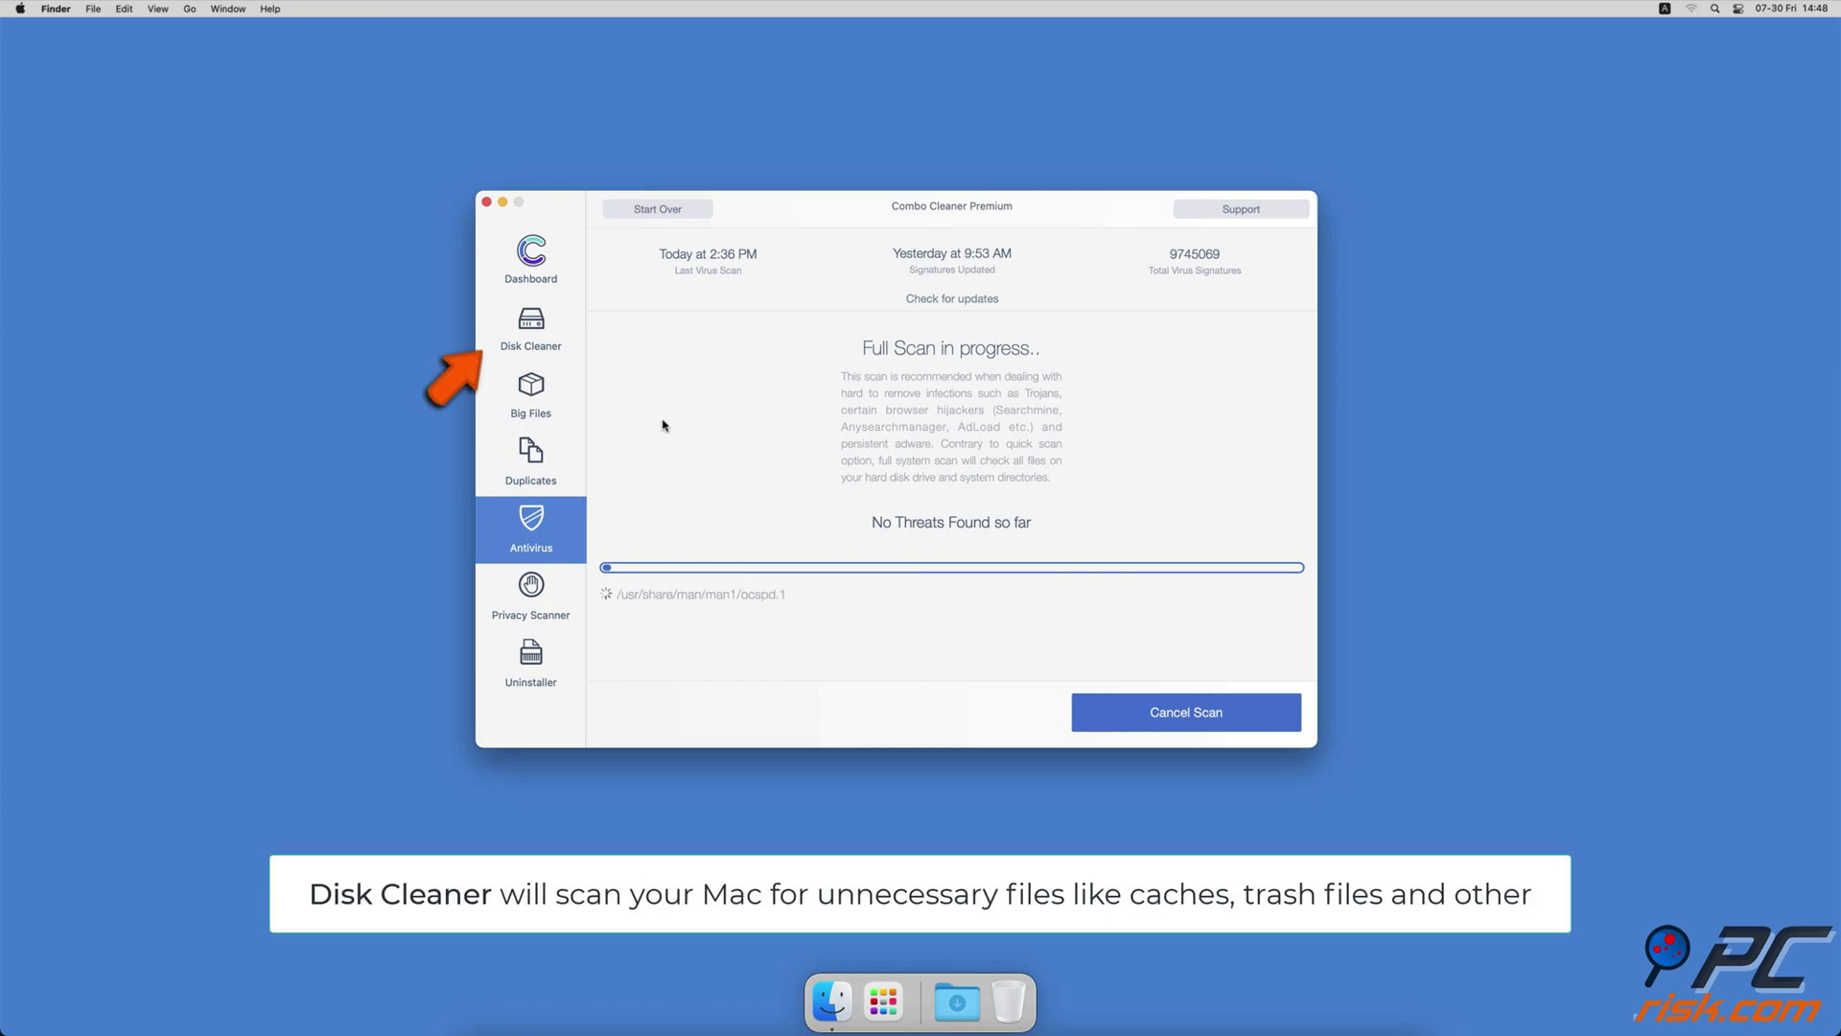
Scan with Disk Cleaner and remove the 2.7 GB of caches and logs found
click(529, 340)
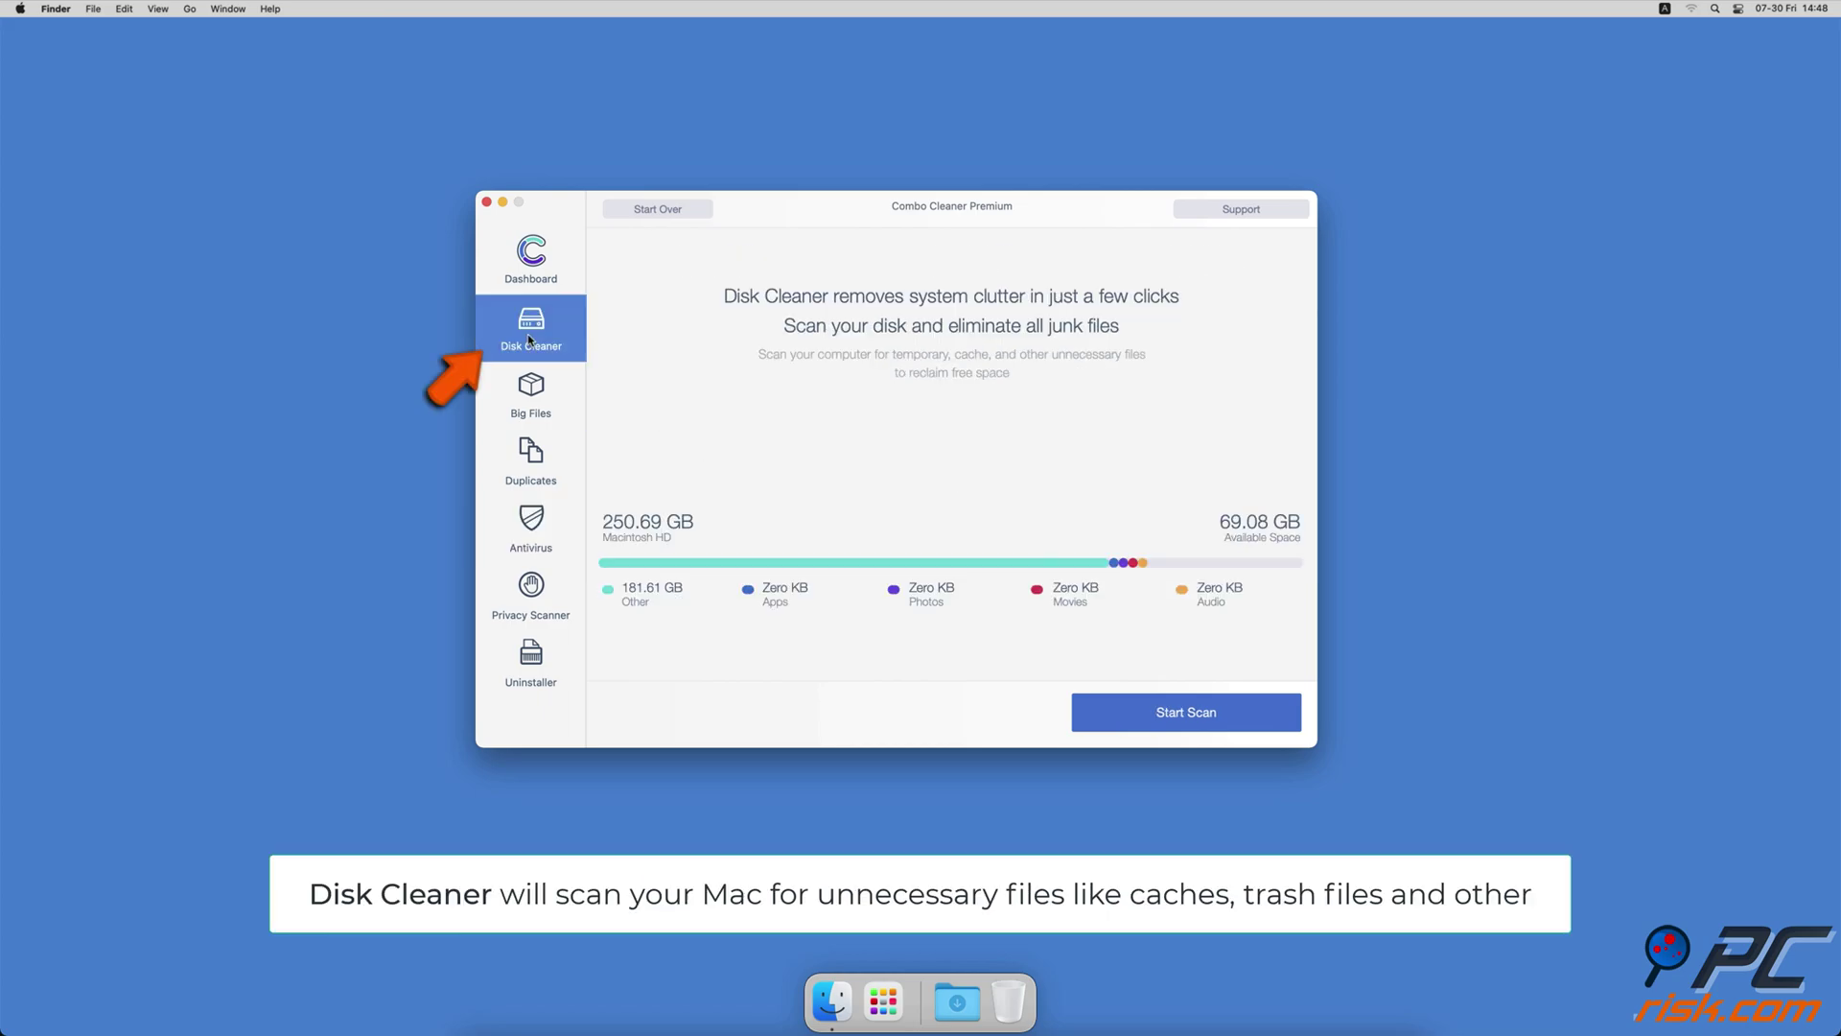
click(1111, 711)
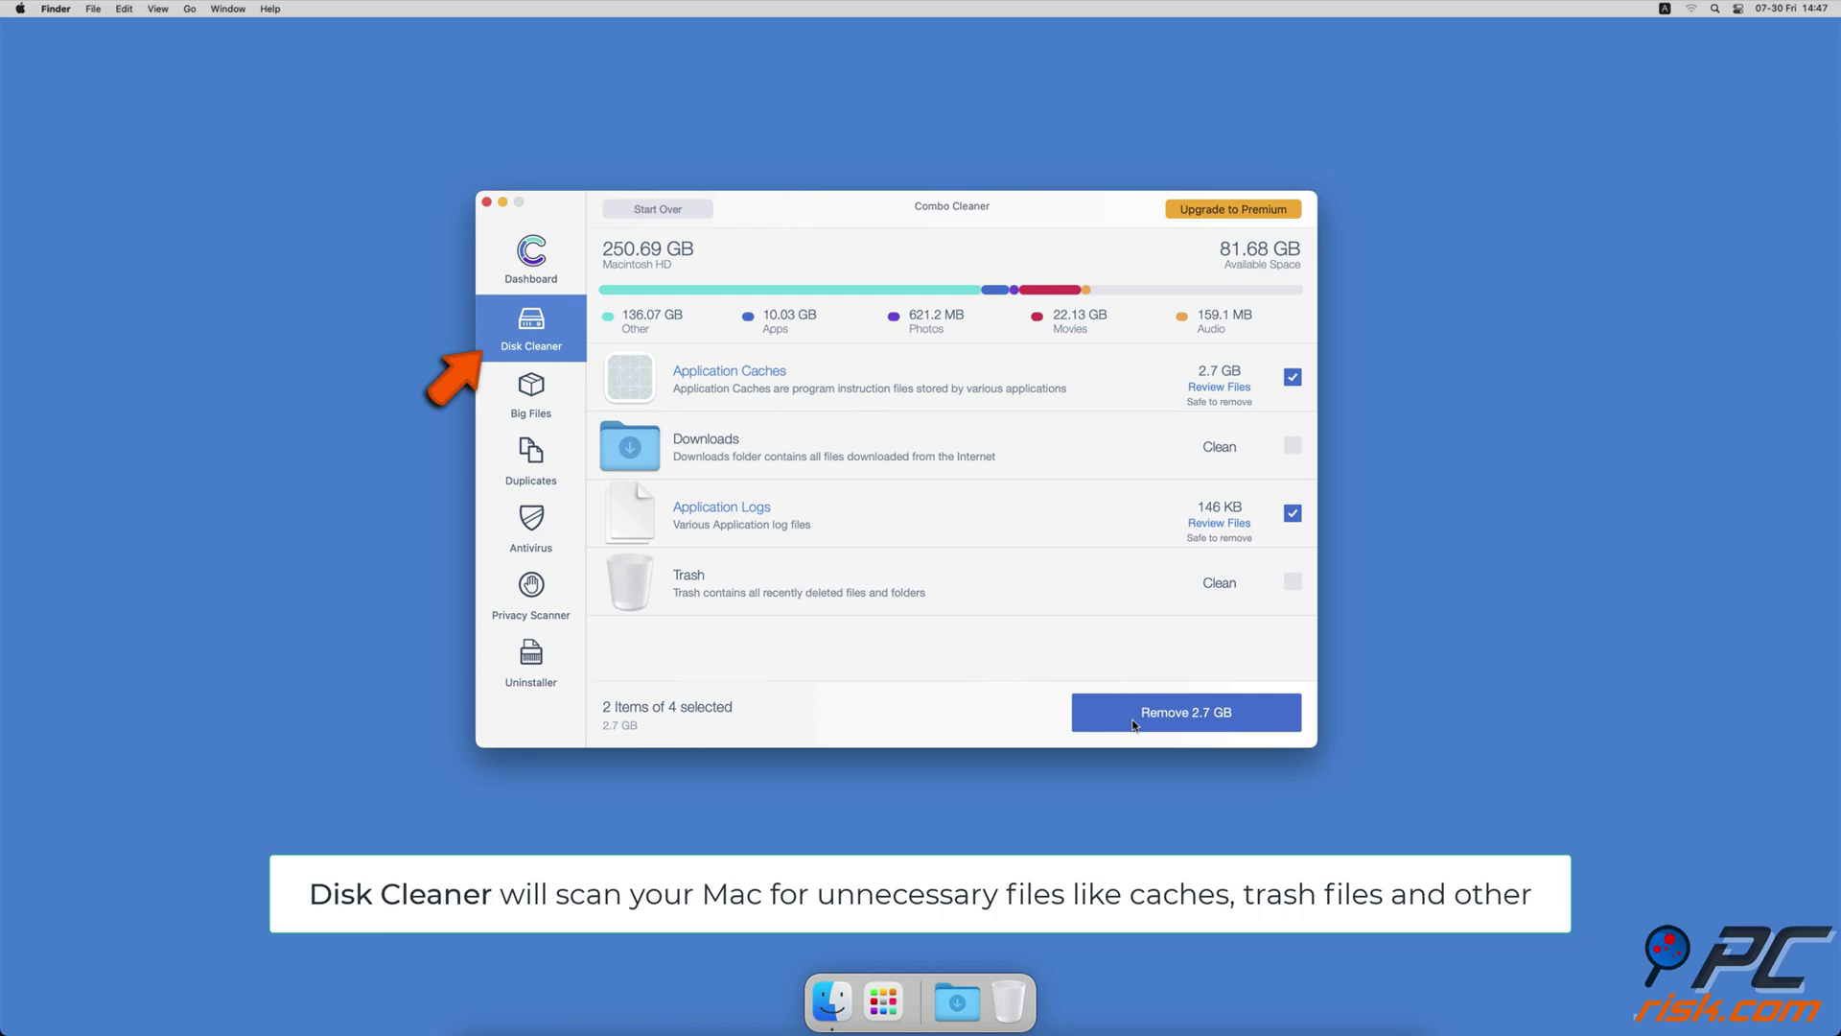
click(1134, 723)
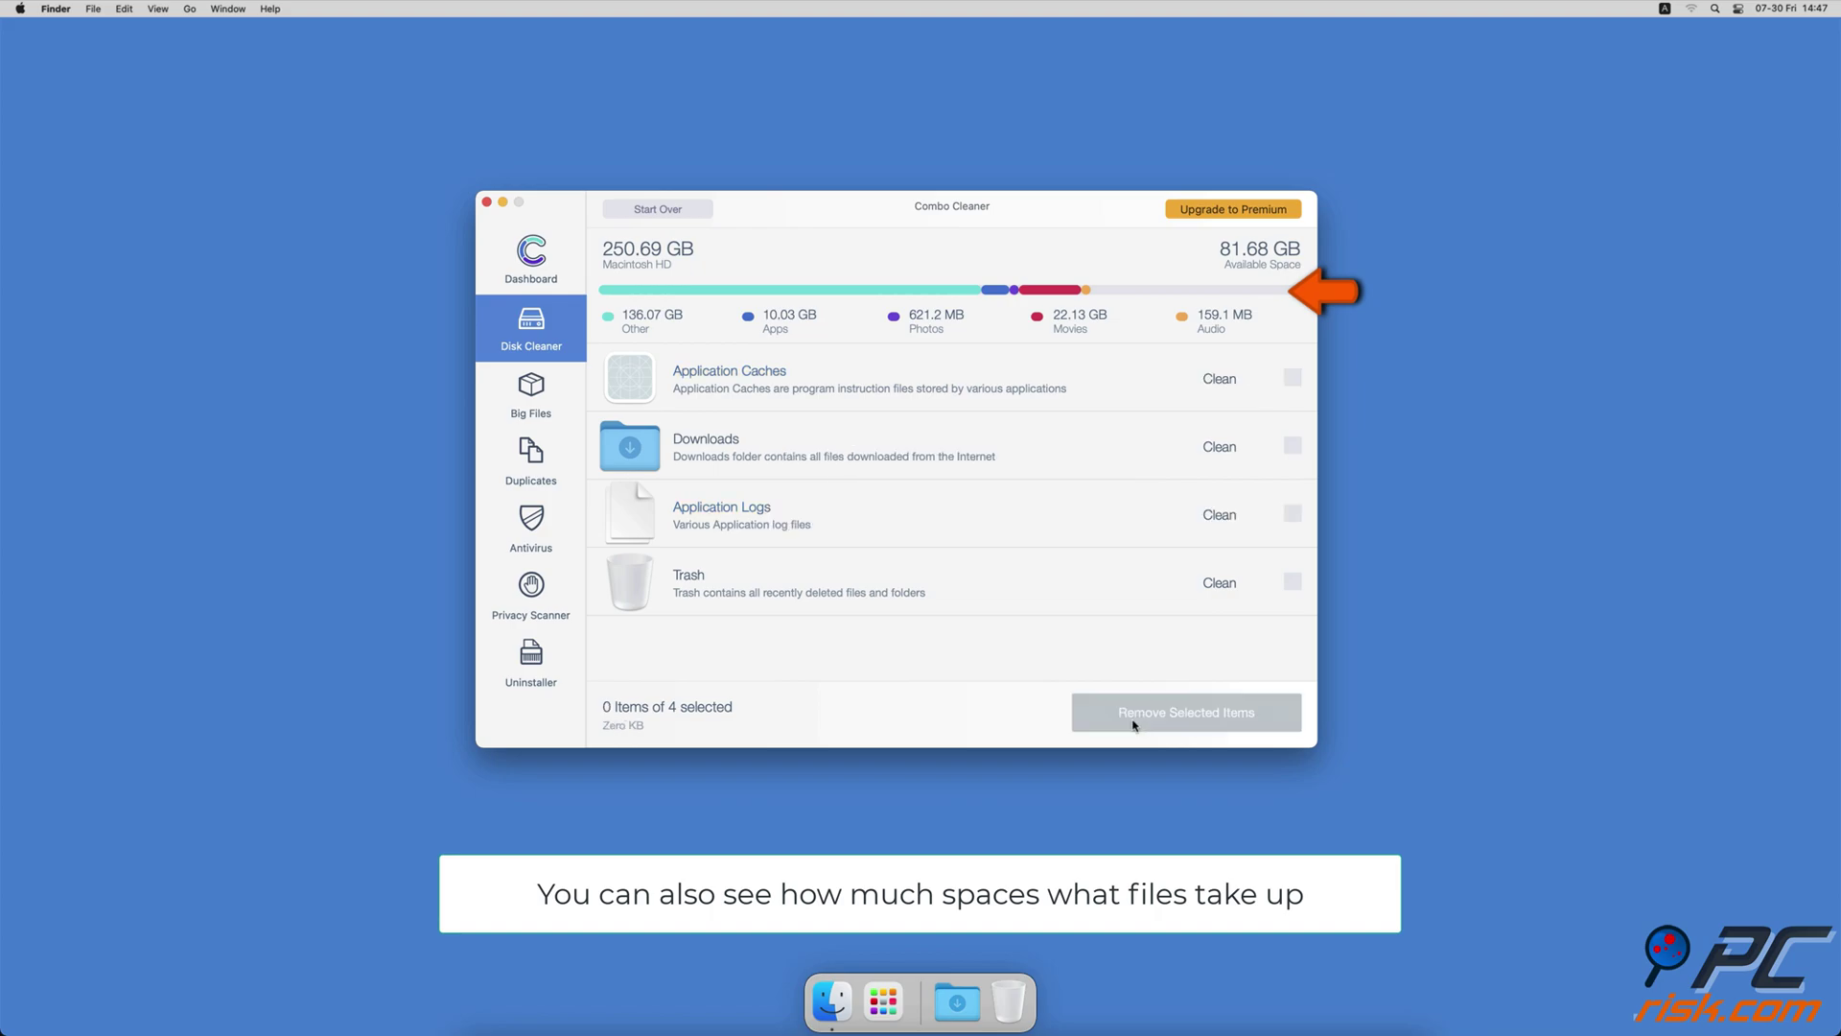
Scan the home folder for files over 100 MB, then scan for duplicate files
click(535, 399)
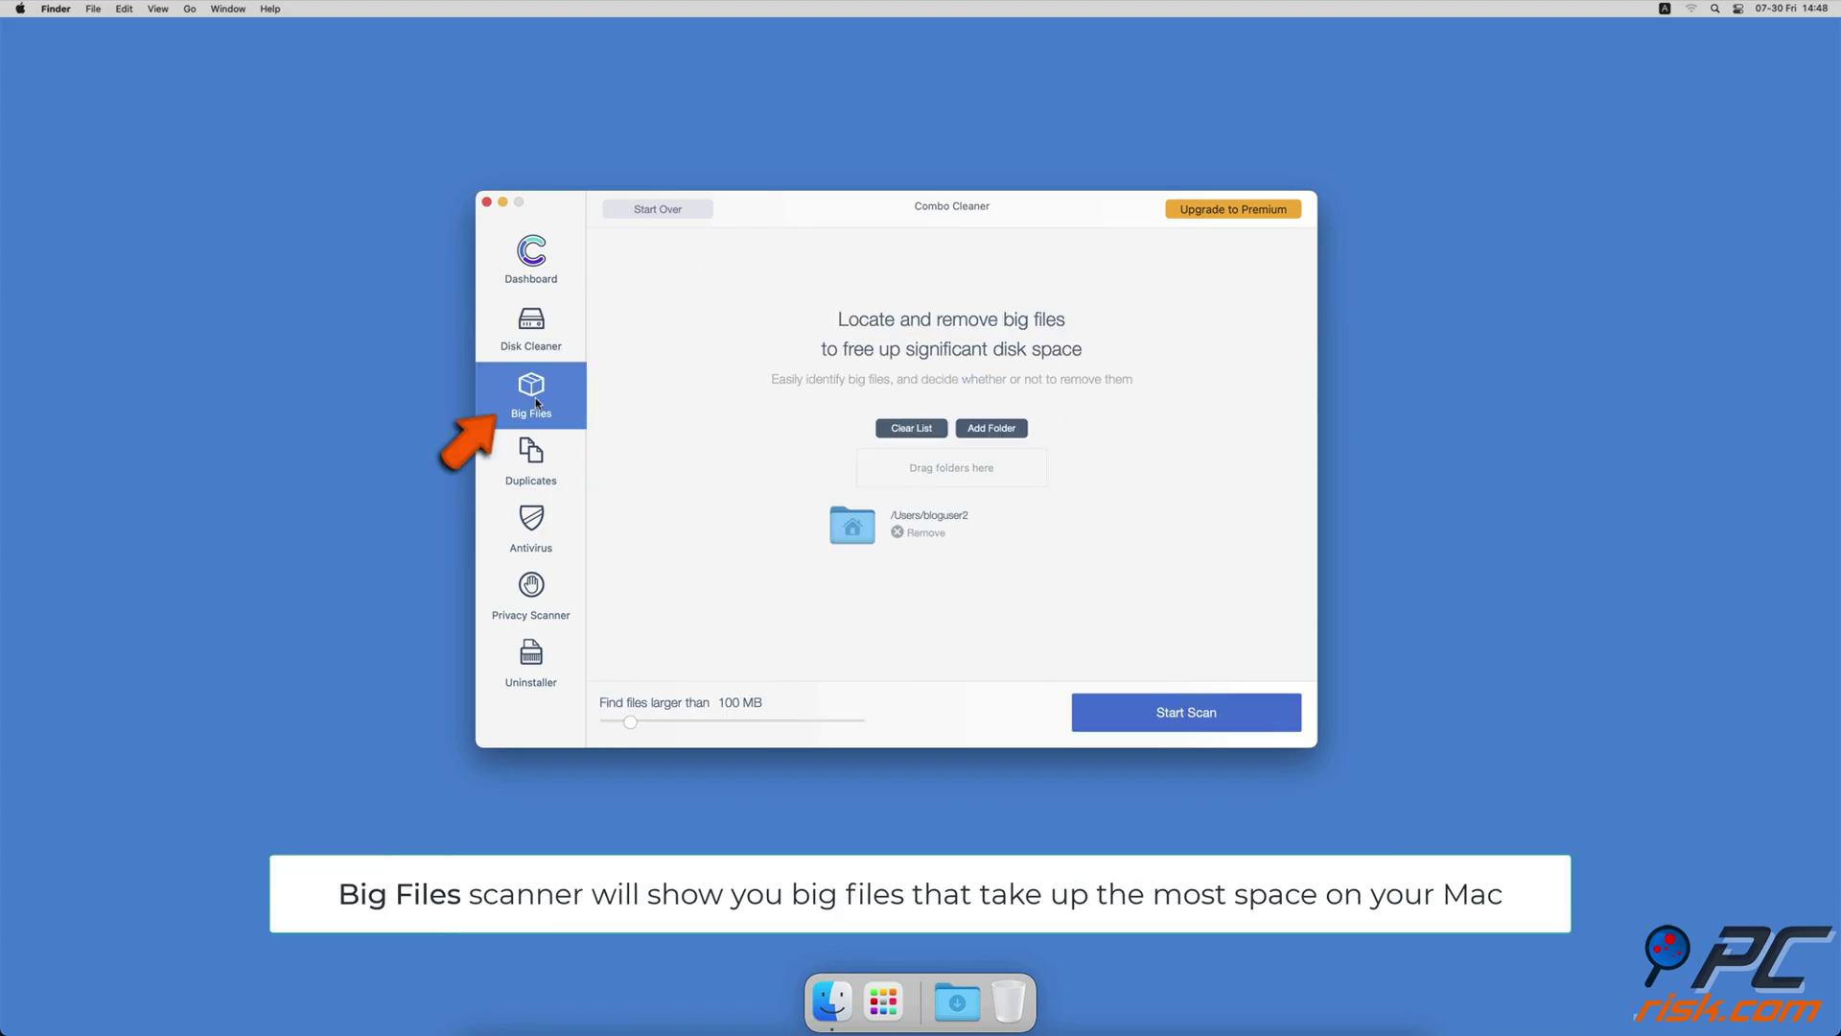
click(1136, 734)
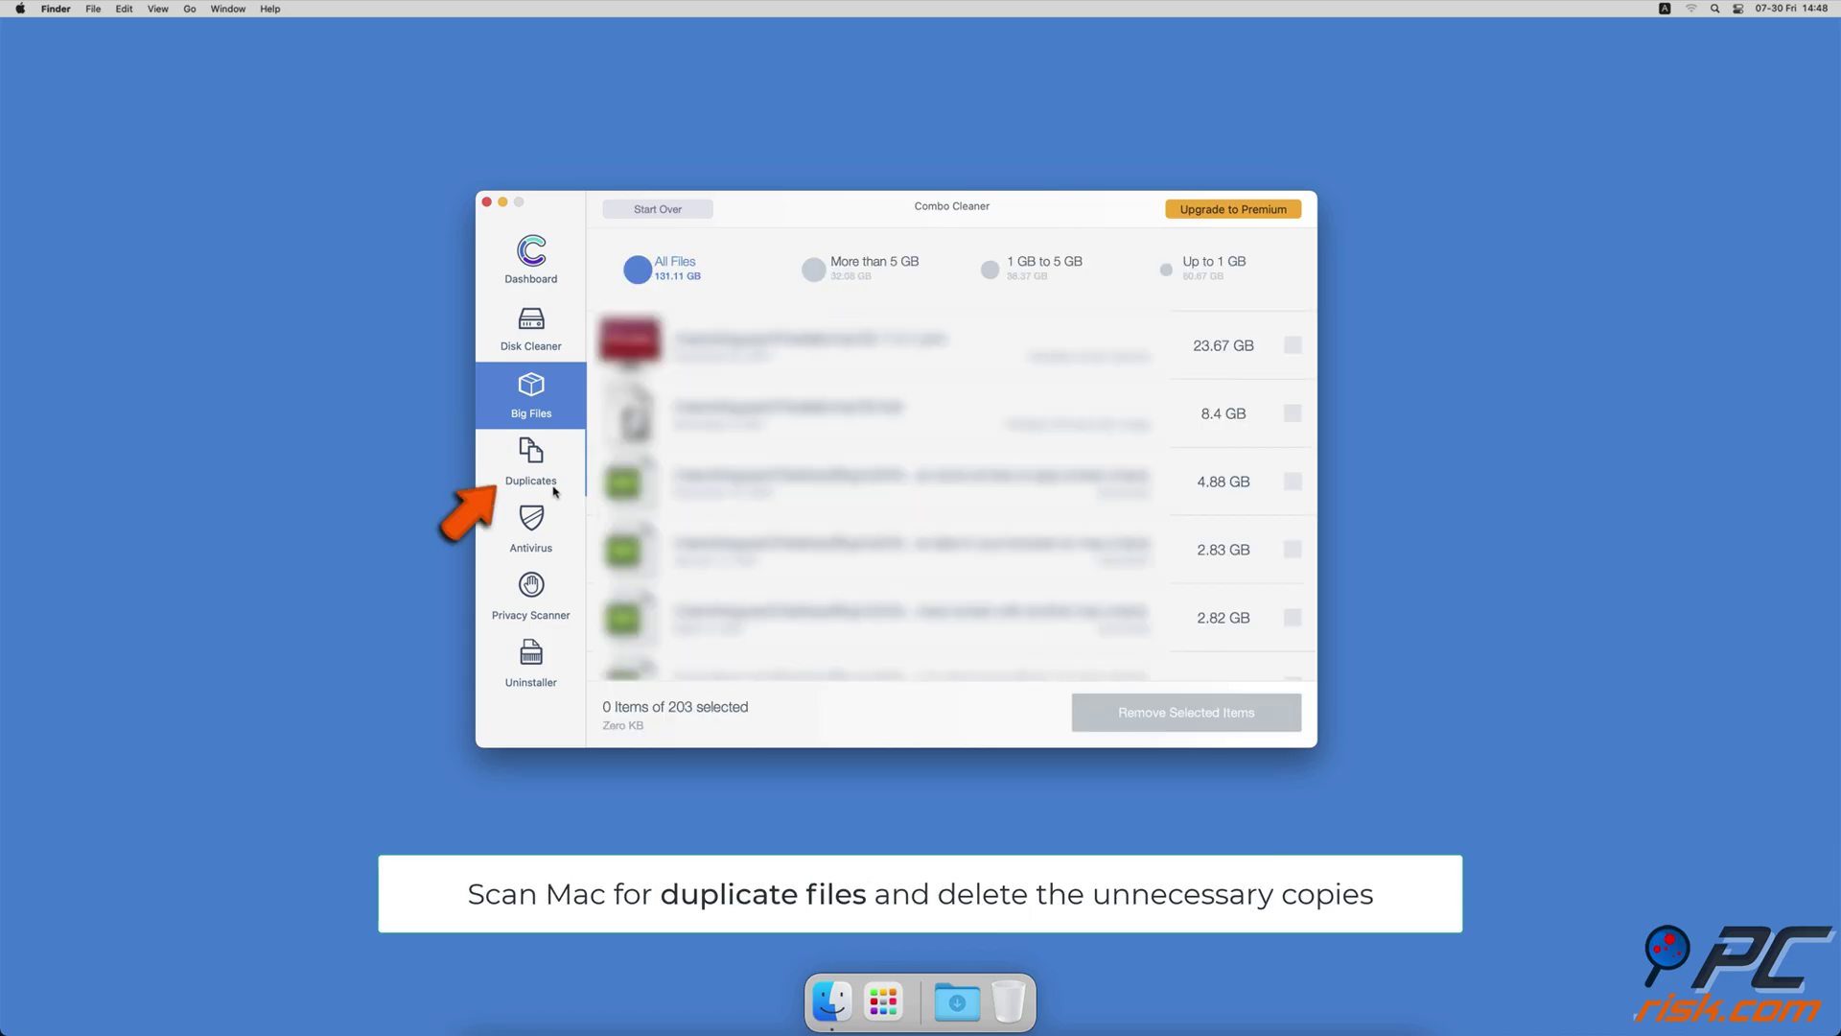
click(530, 463)
click(1111, 726)
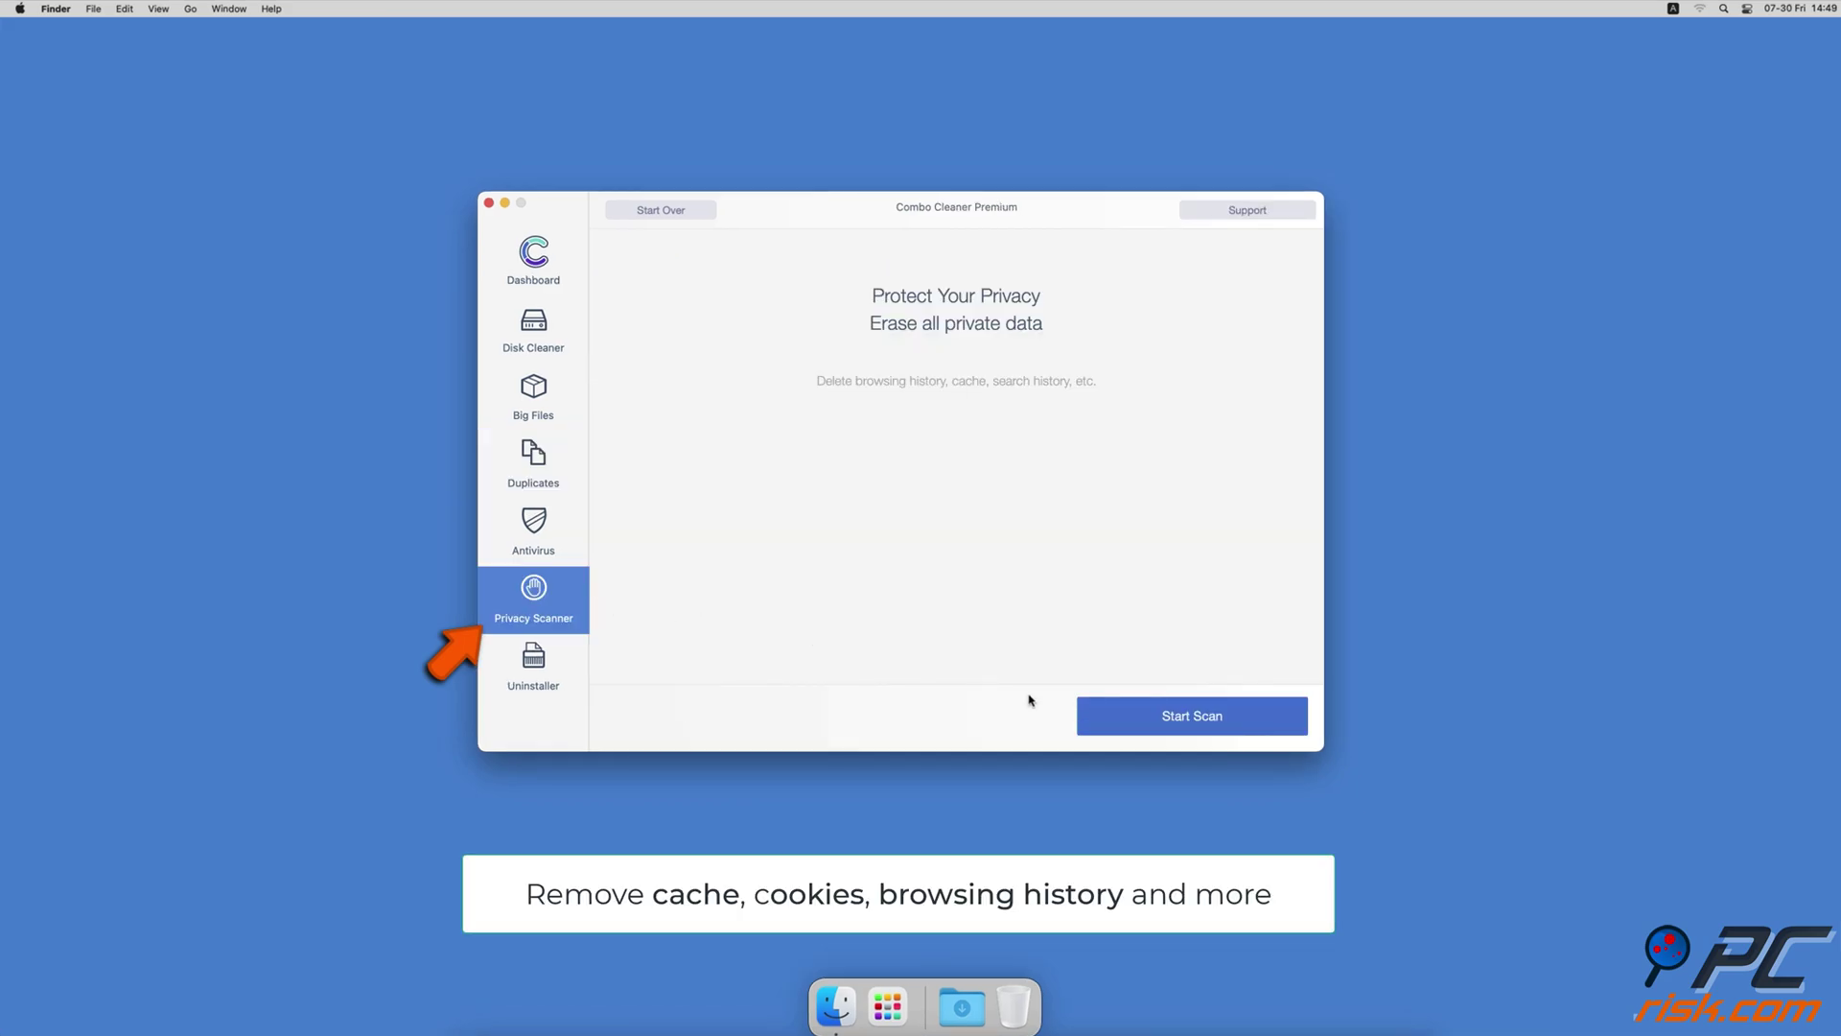
Scan browsers for private data, then scan installed apps in the Uninstaller
click(1098, 717)
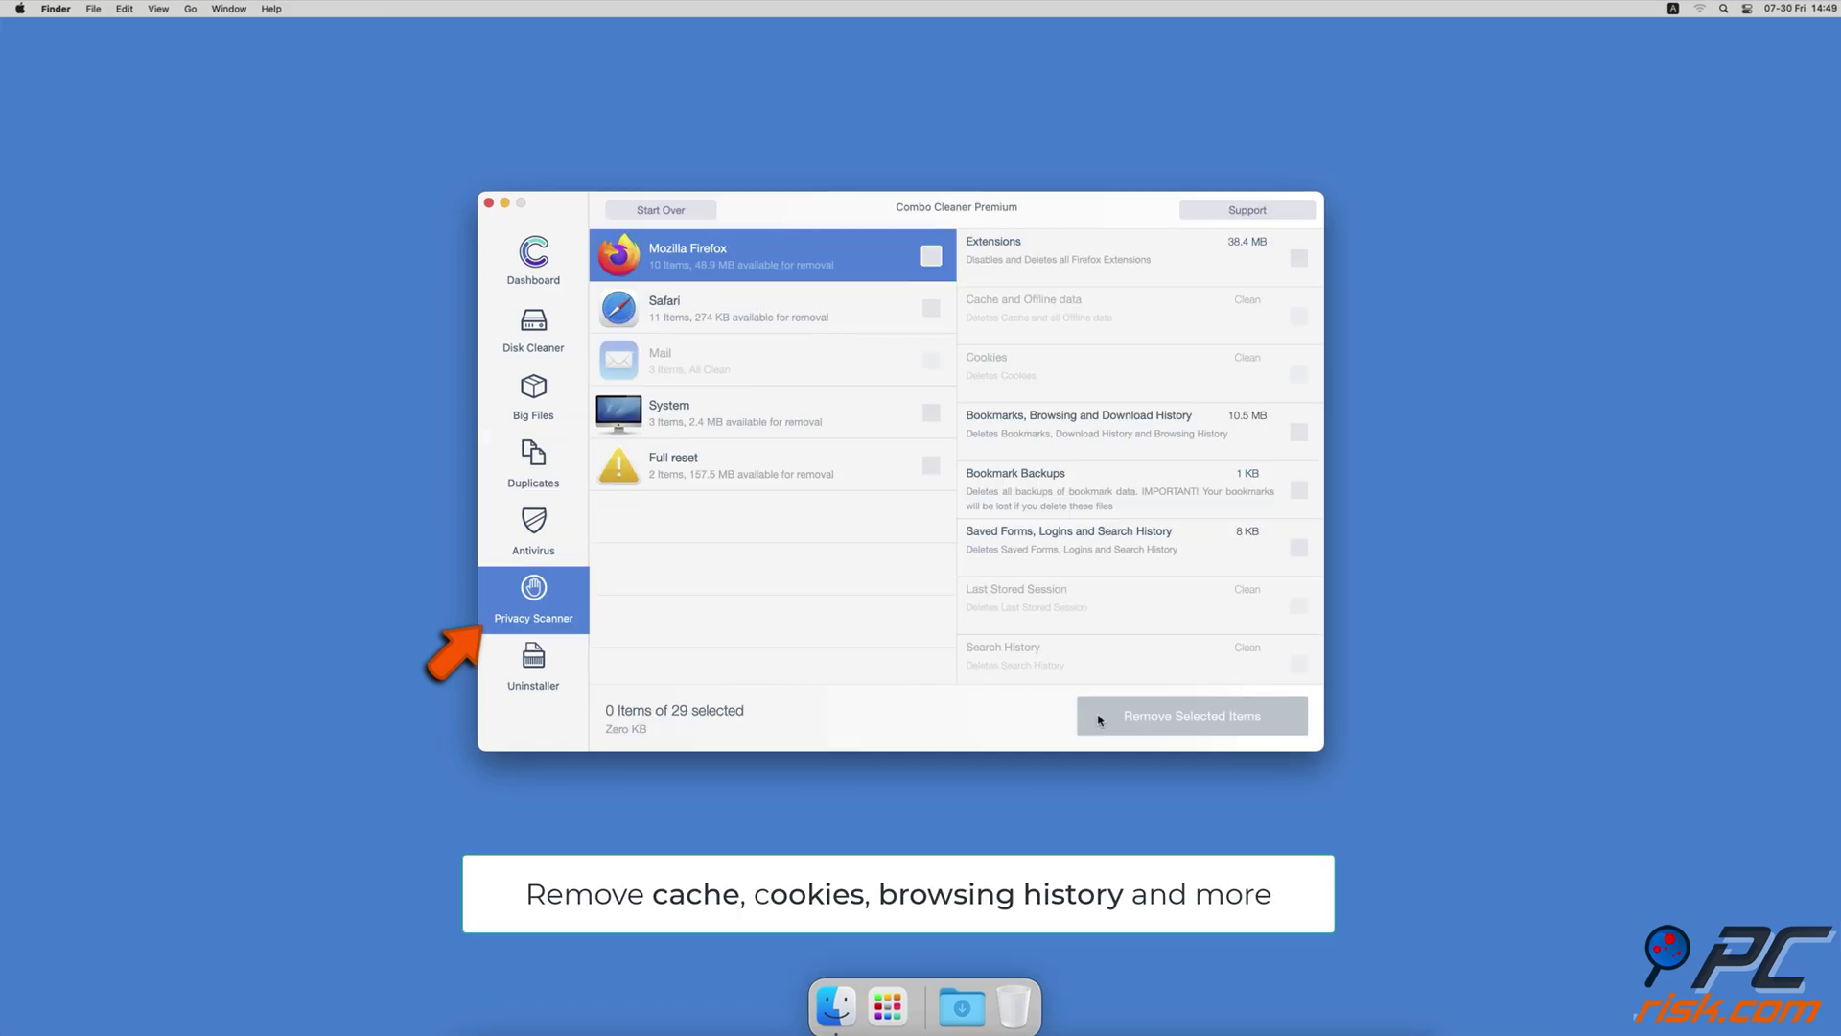
click(575, 679)
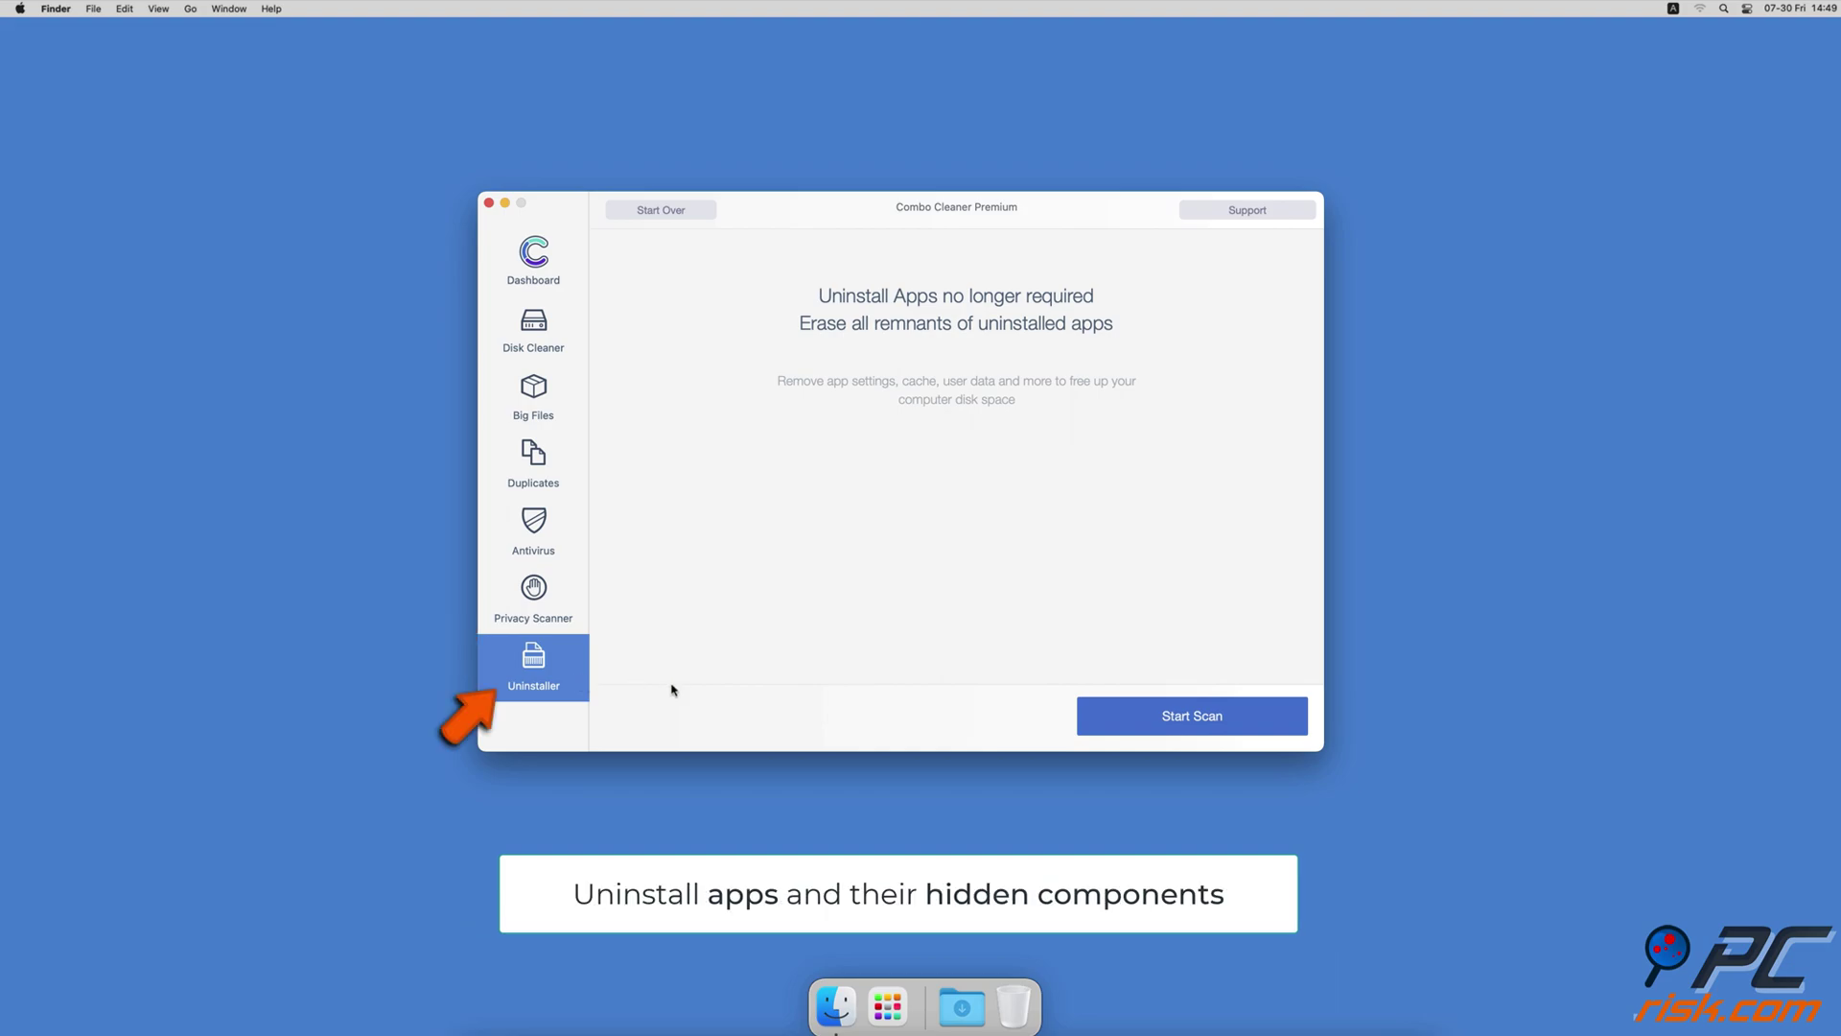
click(1095, 716)
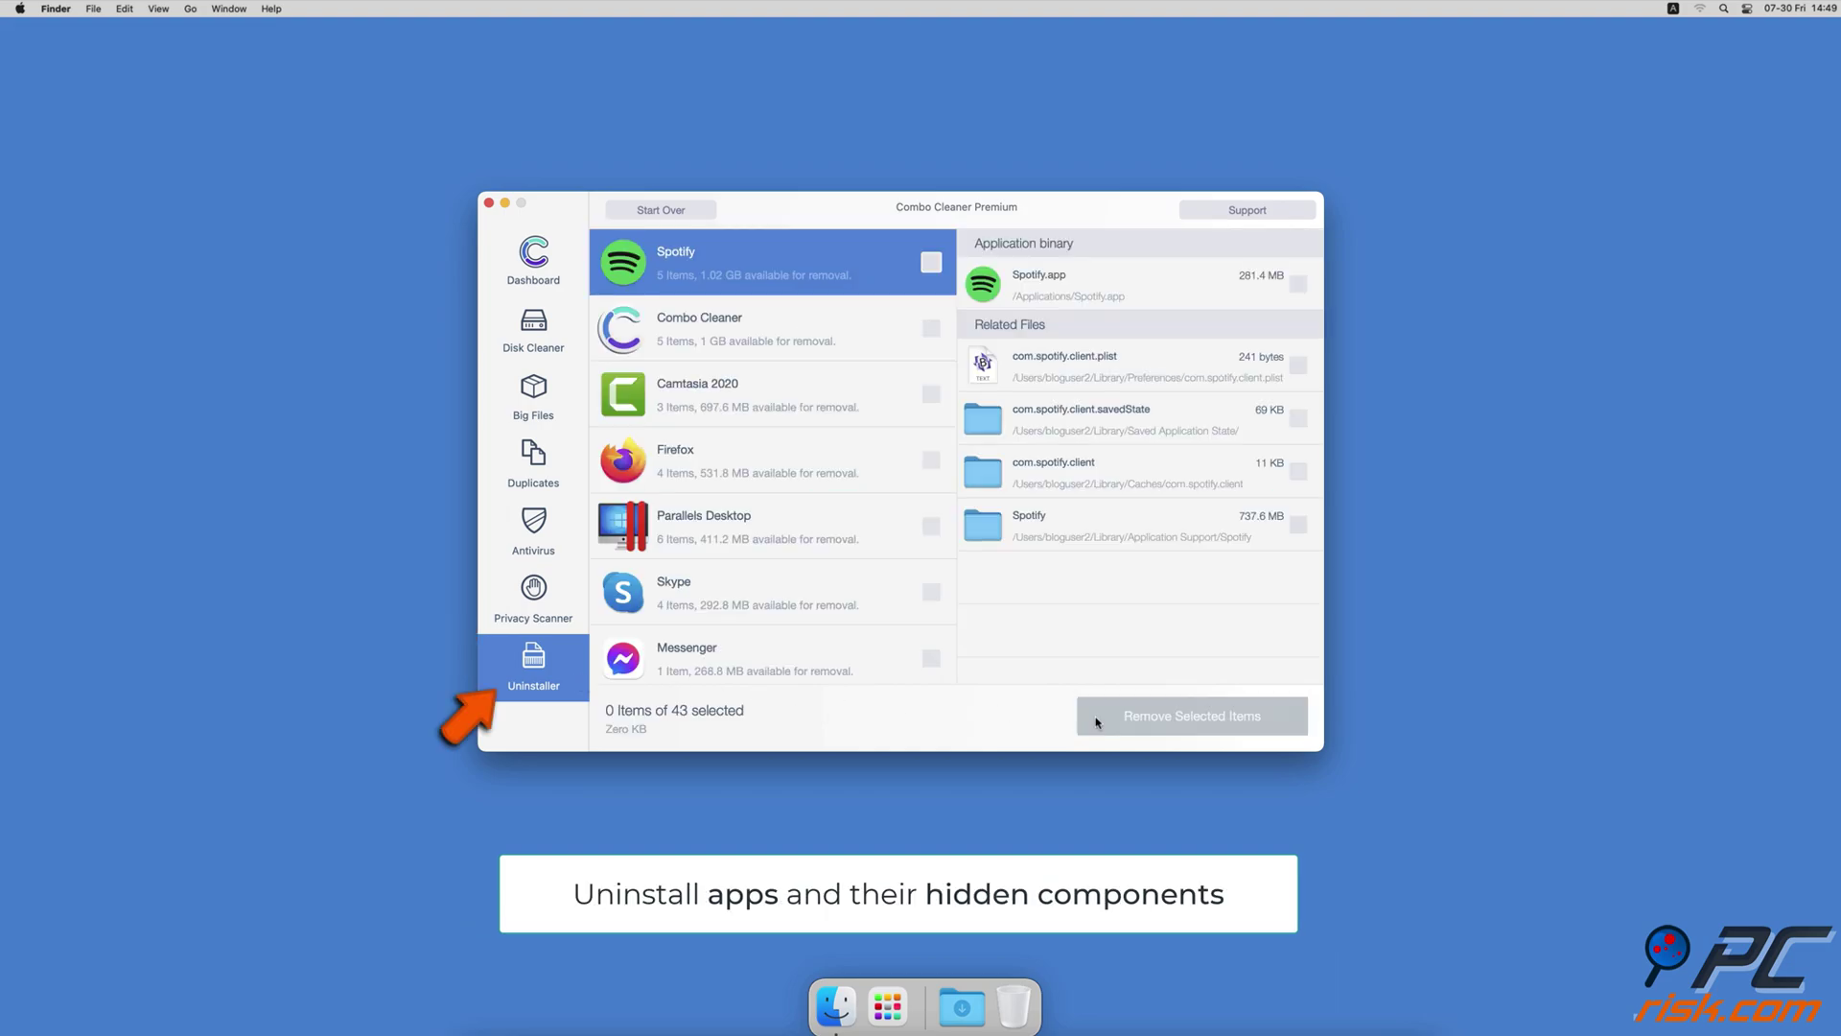